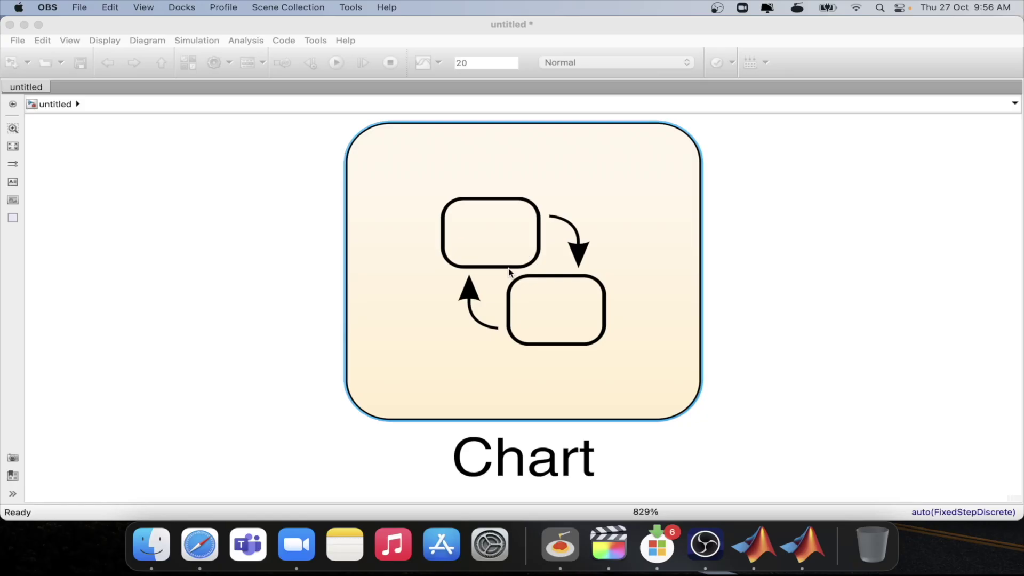
Open the Chart block in the Simulink model to reach its empty Stateflow canvas.
{"action": "double_click", "coordinate": [509, 273]}
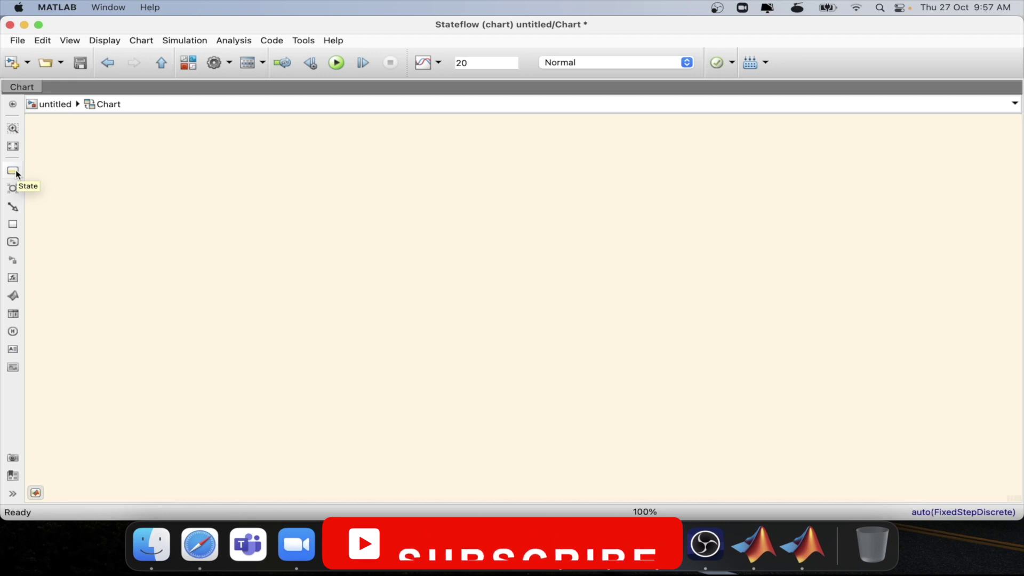
Draw a state named ON and a second state, OFF, beside it.
{"action": "left_click_drag", "start_coordinate": [17, 174], "coordinate": [182, 268]}
{"action": "type", "text": "ON"}
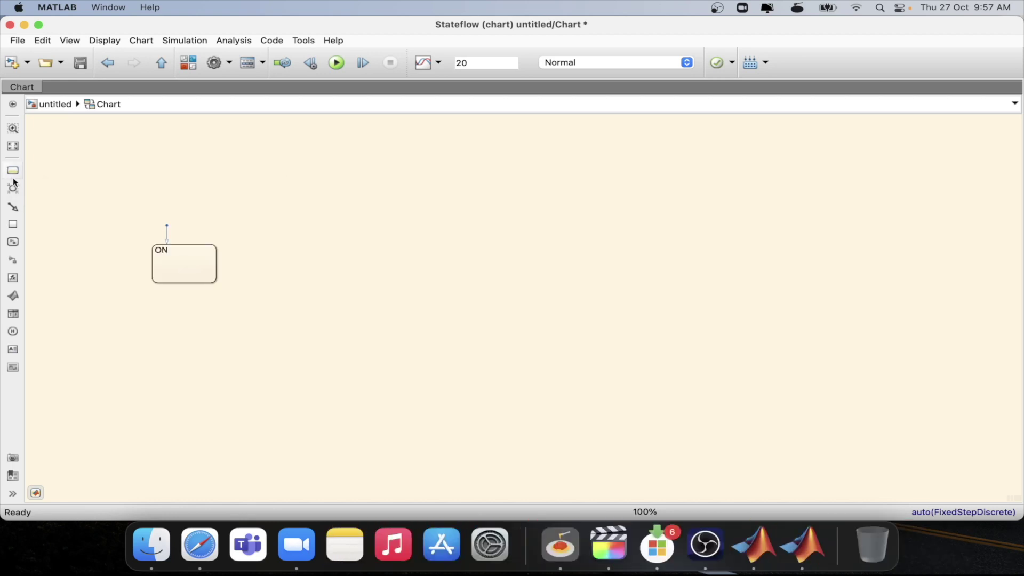
{"action": "left_click_drag", "start_coordinate": [13, 174], "coordinate": [495, 263]}
Remove ON's default transition and add a default transition entering OFF.
{"action": "left_click", "coordinate": [167, 238]}
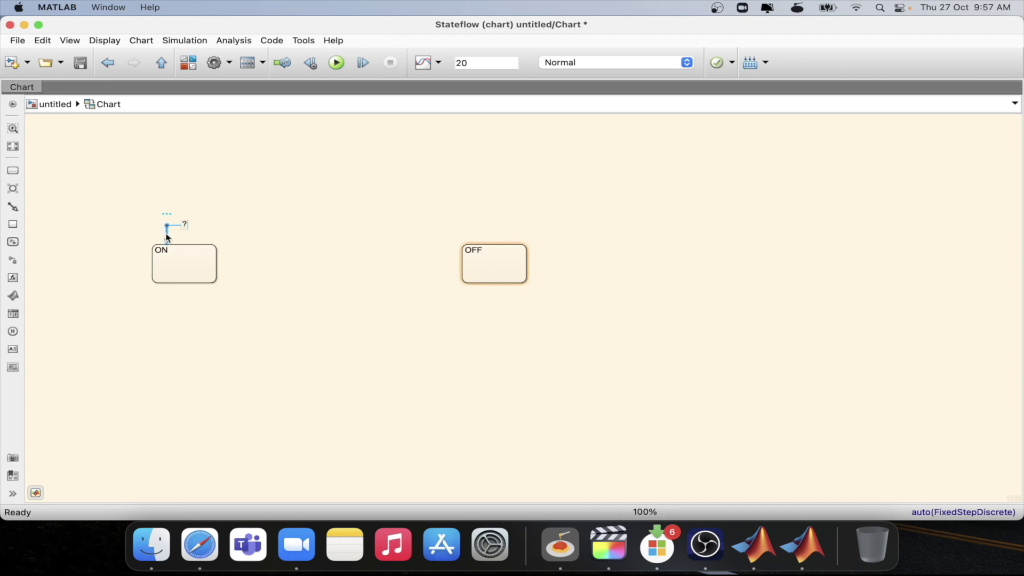
{"action": "key", "text": "Delete"}
{"action": "left_click_drag", "start_coordinate": [13, 207], "coordinate": [495, 241]}
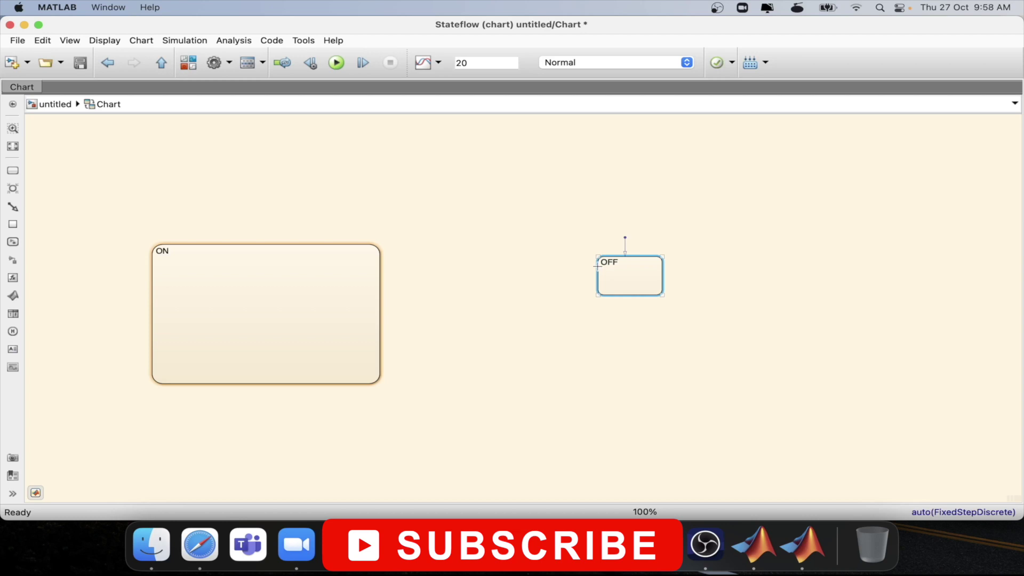
Link OFF to ON with guard [sw==1] and ON back to OFF with [sw==0], then enlarge ON.
{"action": "left_click_drag", "start_coordinate": [597, 265], "coordinate": [382, 265]}
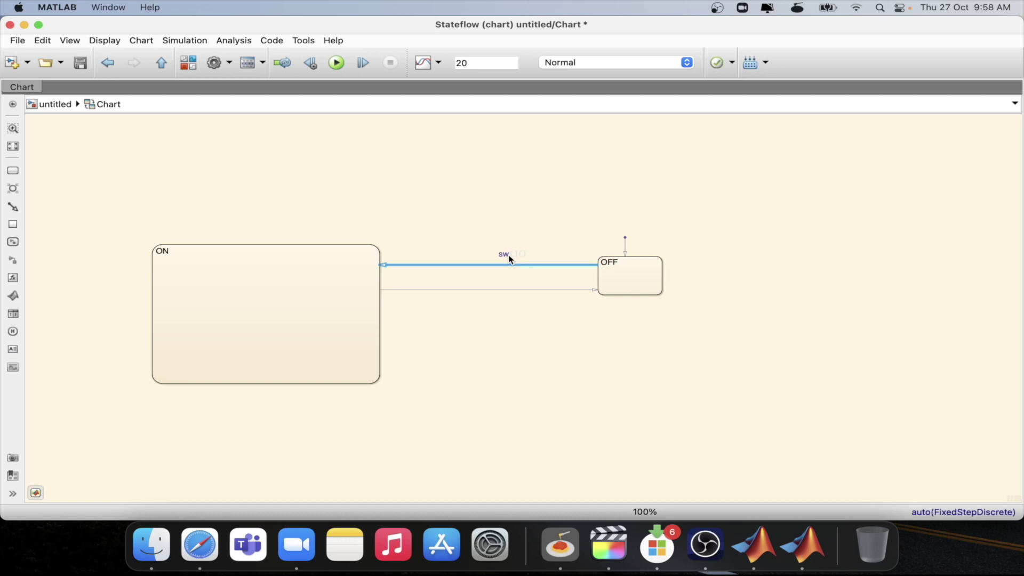
{"action": "type", "text": "1]"}
{"action": "left_click", "coordinate": [504, 290]}
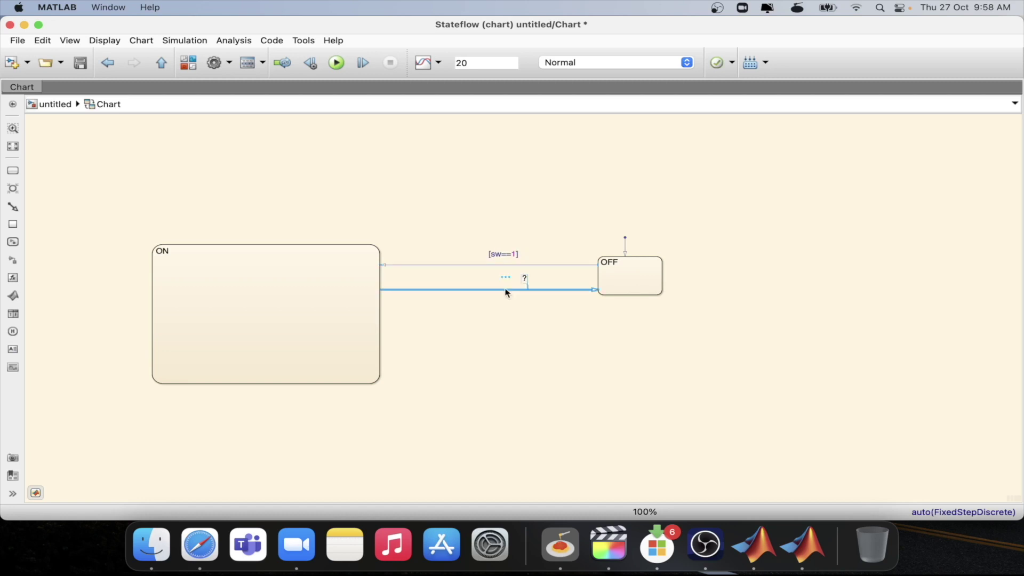
{"action": "left_click", "coordinate": [525, 278]}
{"action": "type", "text": "sw==0]"}
{"action": "left_click", "coordinate": [718, 233]}
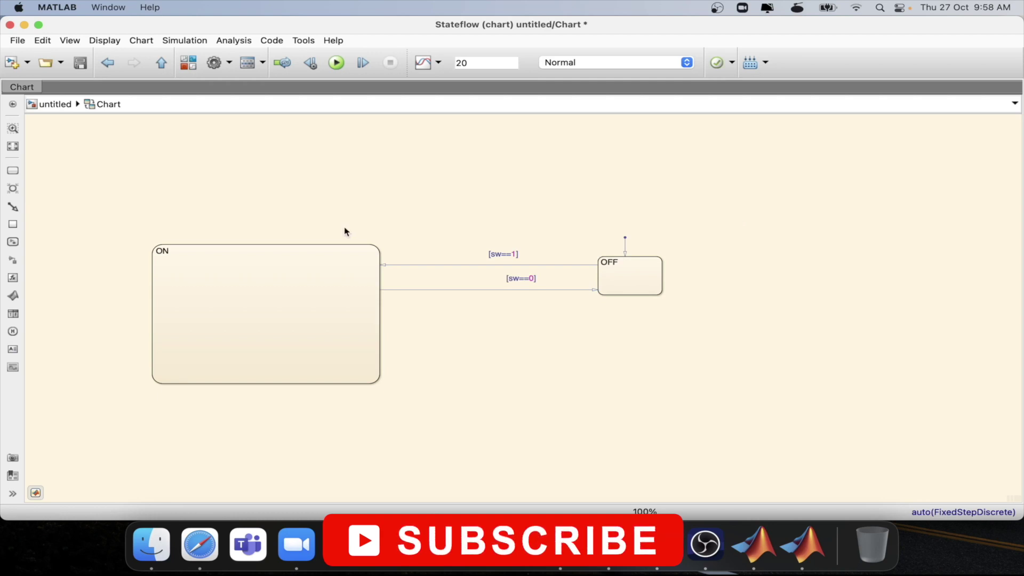
{"action": "left_click_drag", "start_coordinate": [379, 383], "coordinate": [386, 396]}
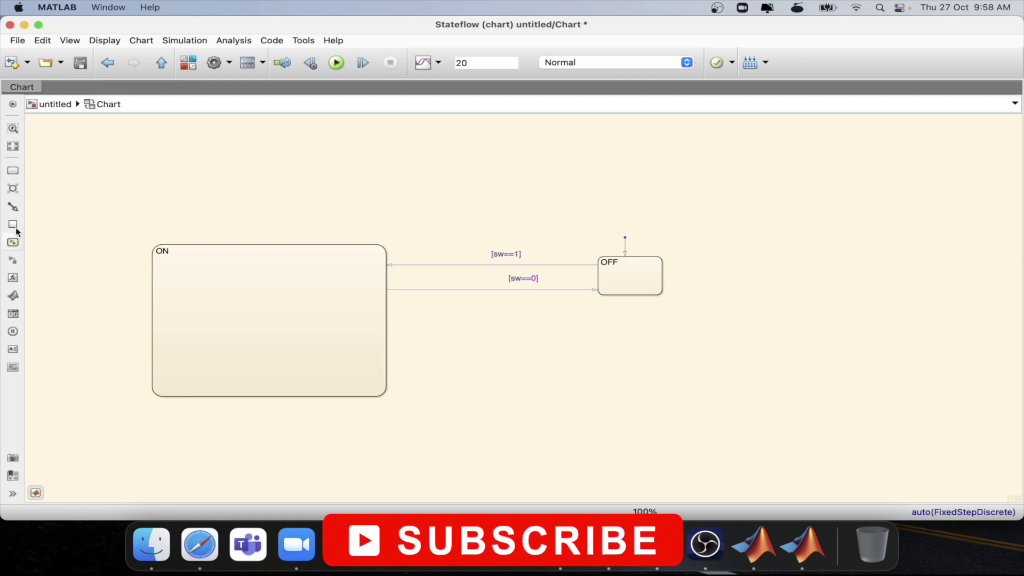
Place substates named operating and Nonoperating inside the enlarged ON state.
{"action": "left_click_drag", "start_coordinate": [15, 173], "coordinate": [169, 175]}
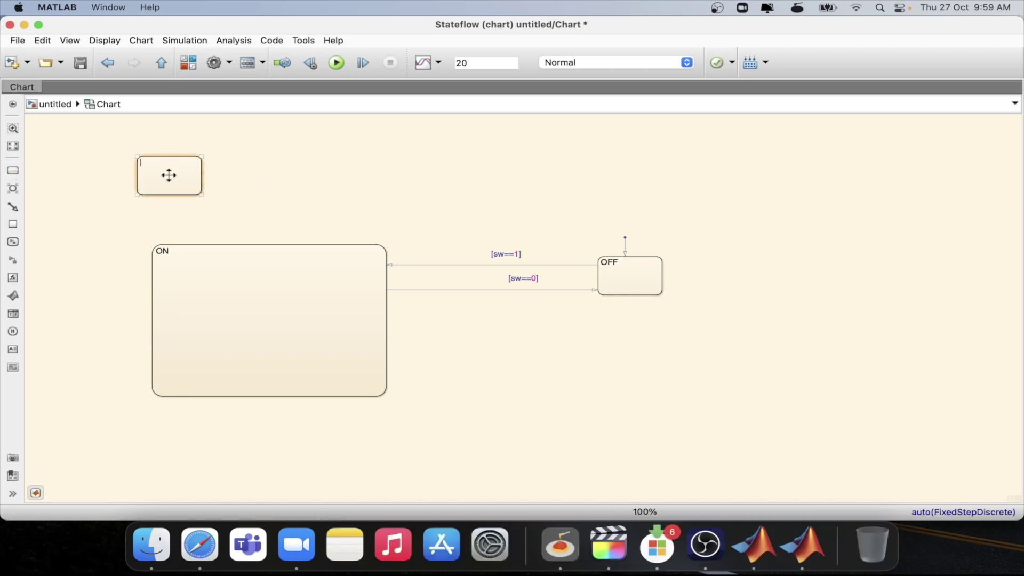
{"action": "type", "text": "operating"}
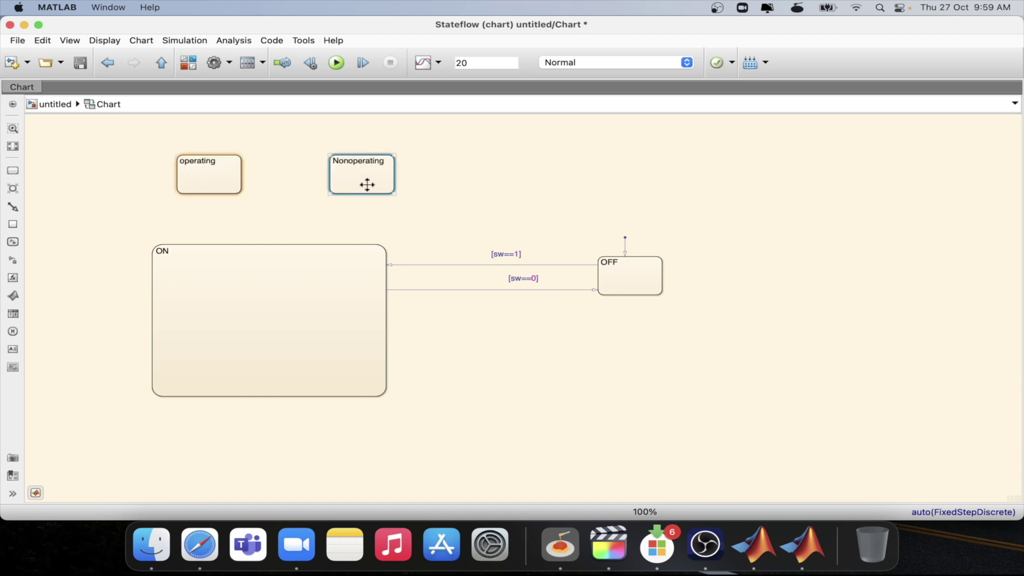
{"action": "left_click_drag", "start_coordinate": [366, 183], "coordinate": [340, 331]}
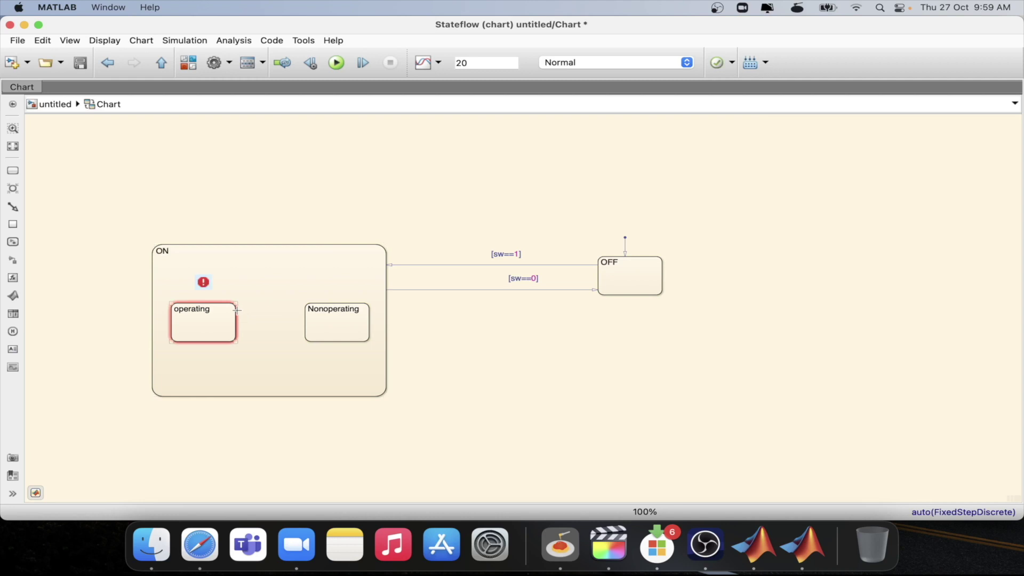
{"action": "left_click", "coordinate": [237, 310]}
Draw a transition from operating to Nonoperating guarded by [s==0].
{"action": "left_click_drag", "start_coordinate": [265, 311], "coordinate": [305, 313]}
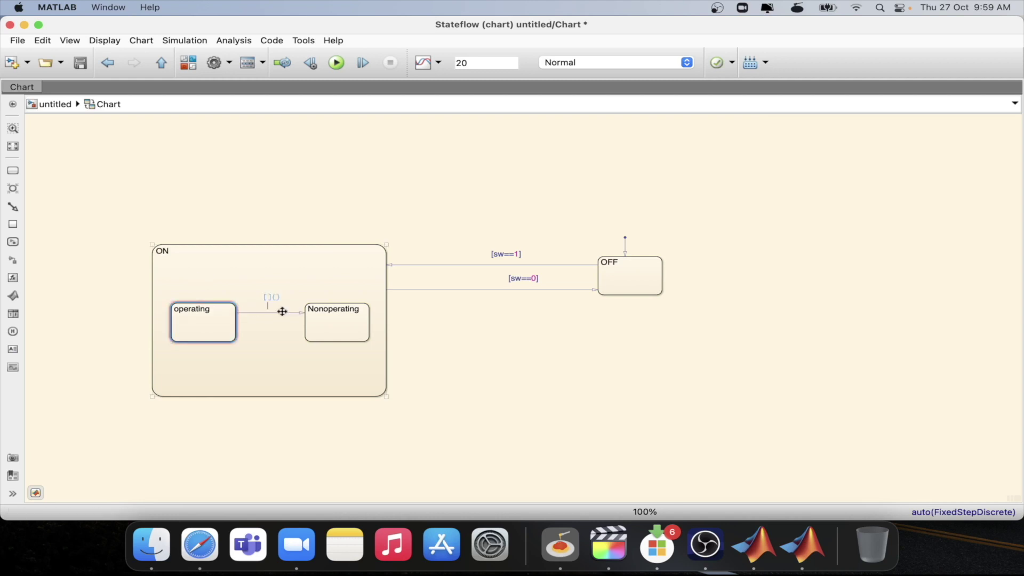
{"action": "type", "text": "s="}
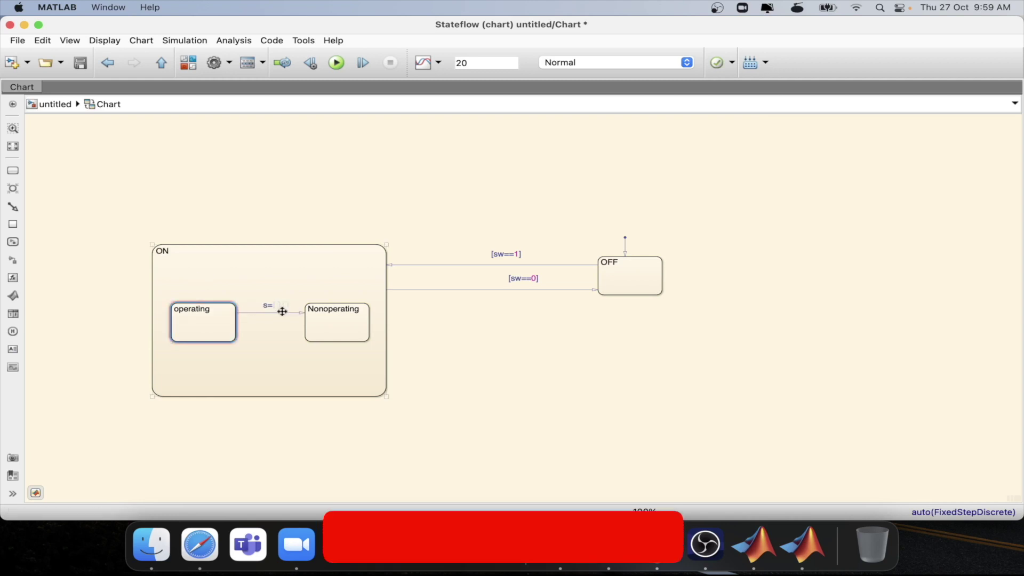
{"action": "type", "text": "=1"}
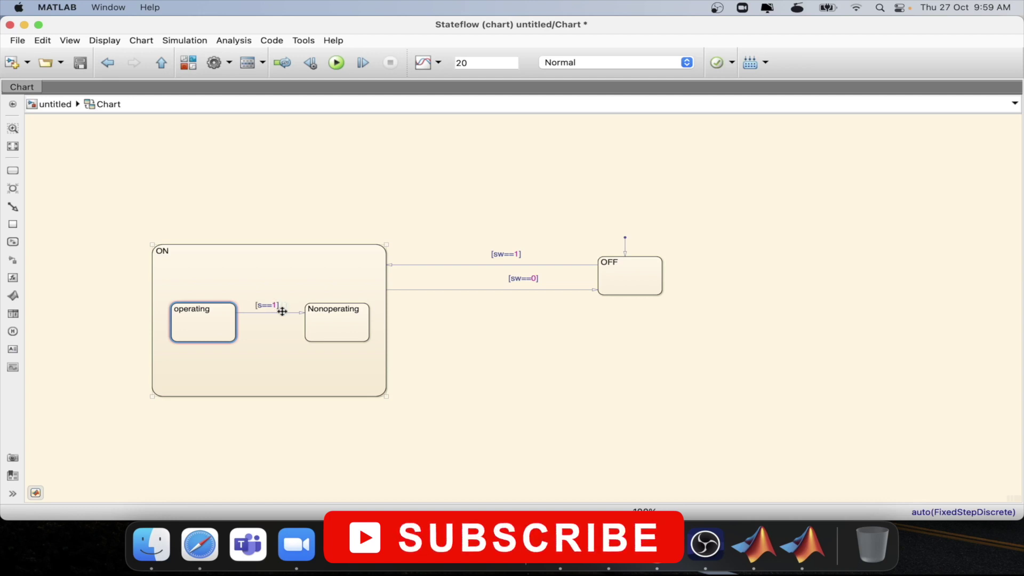
{"action": "key", "text": "BackSpace"}
{"action": "type", "text": "0"}
{"action": "left_click", "coordinate": [201, 281]}
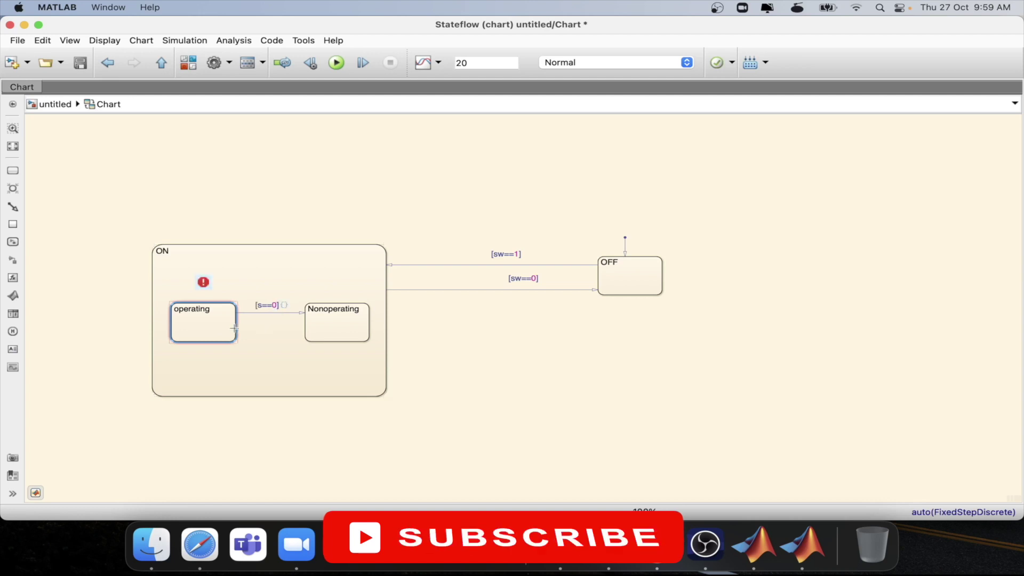
Add the [s==1] return transition and a default transition into operating.
{"action": "left_click", "coordinate": [324, 330]}
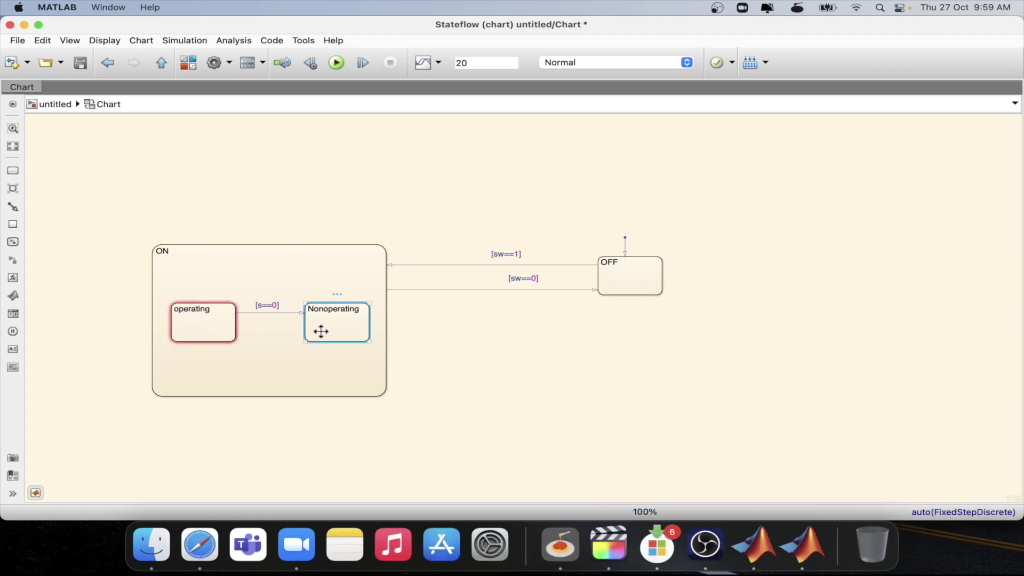
{"action": "left_click_drag", "start_coordinate": [304, 331], "coordinate": [236, 331]}
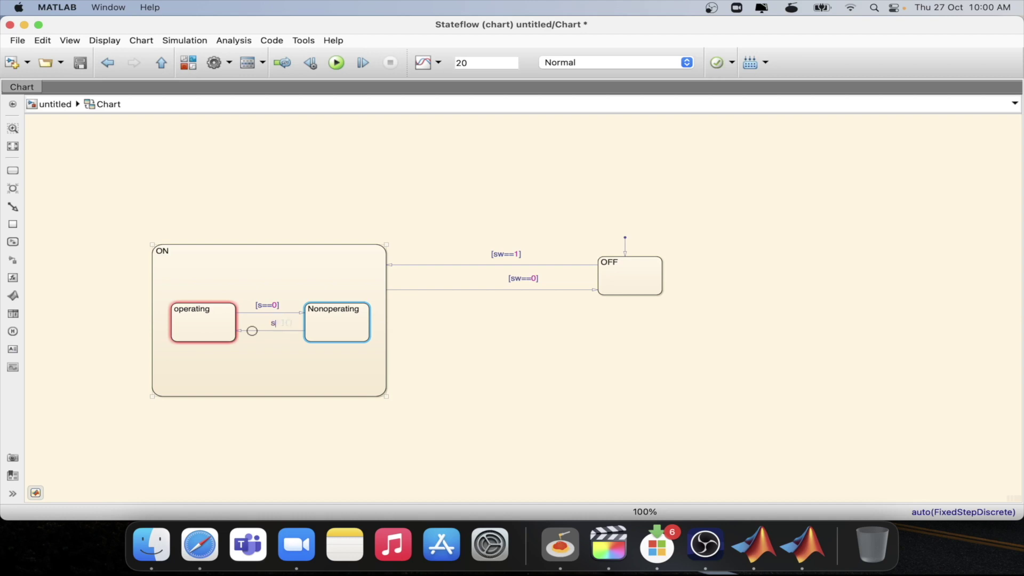
{"action": "left_click", "coordinate": [117, 206]}
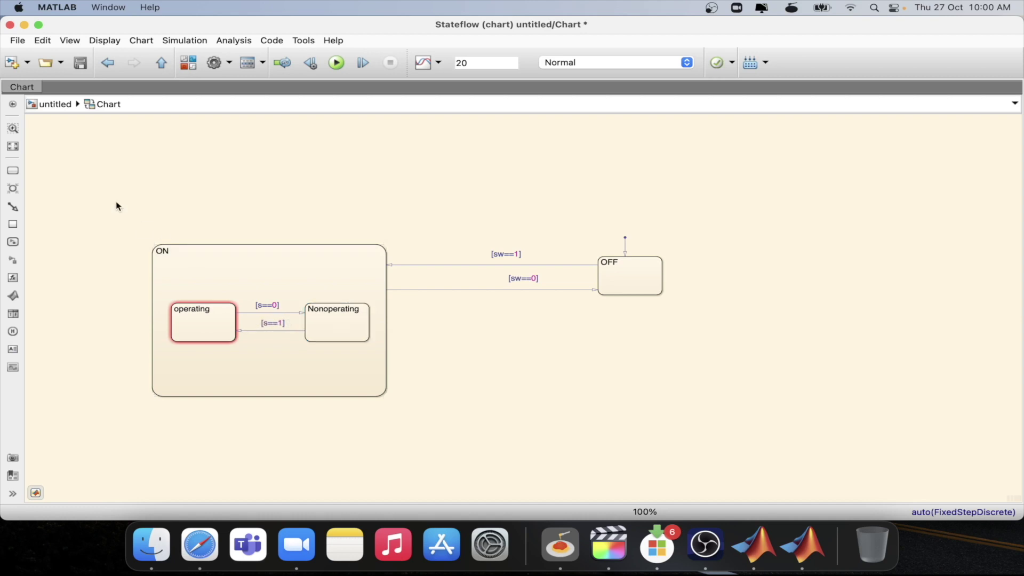
{"action": "left_click", "coordinate": [13, 207]}
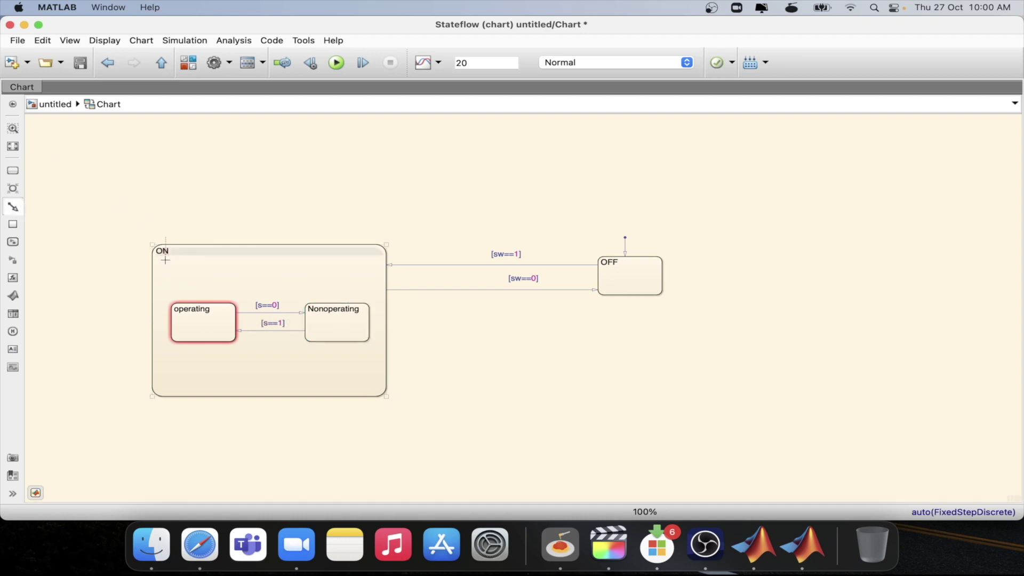
{"action": "left_click", "coordinate": [188, 301]}
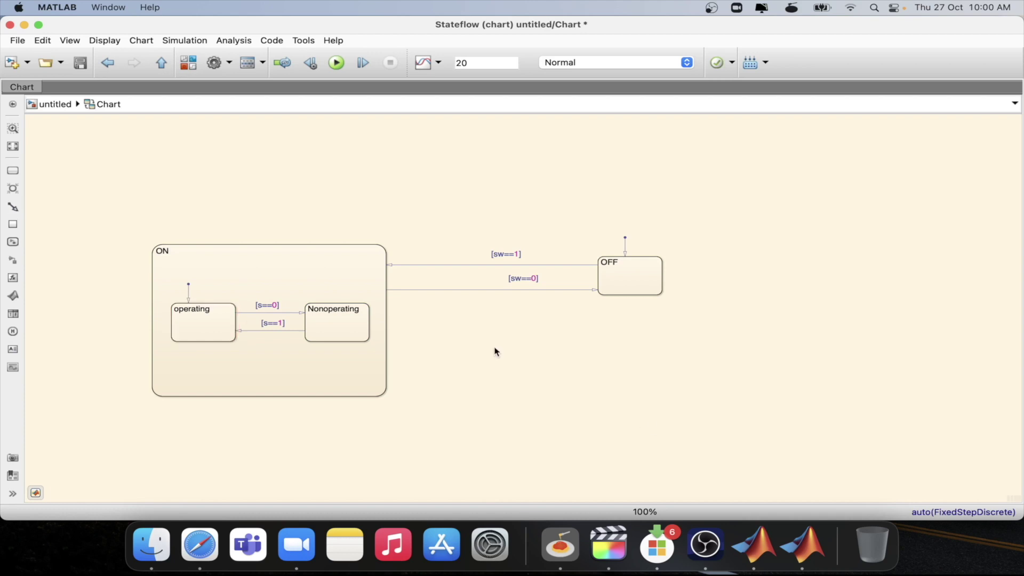
Select the ON, Nonoperating and operating states in turn, ending on ON.
{"action": "left_click", "coordinate": [276, 379]}
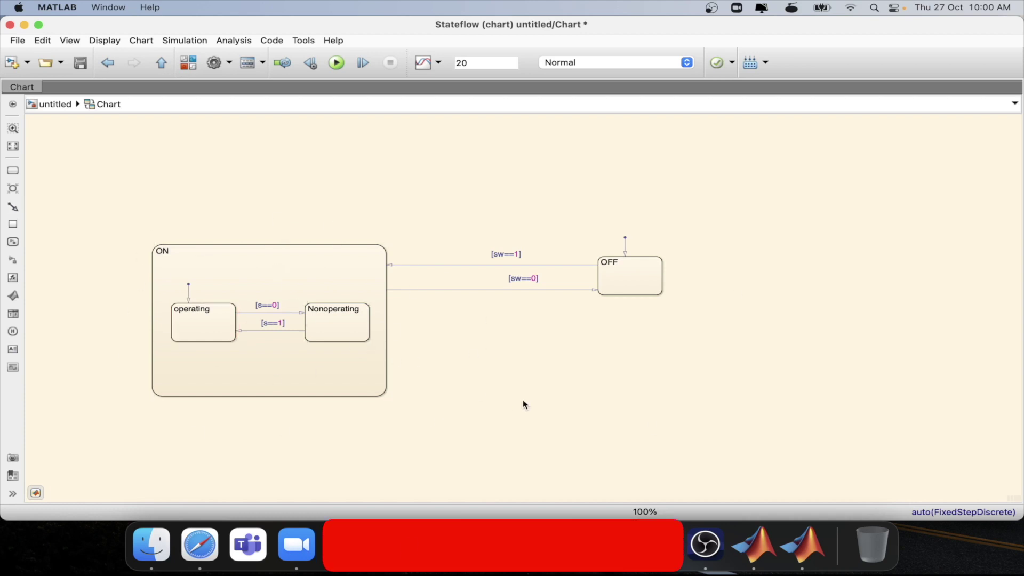
{"action": "left_click", "coordinate": [299, 302]}
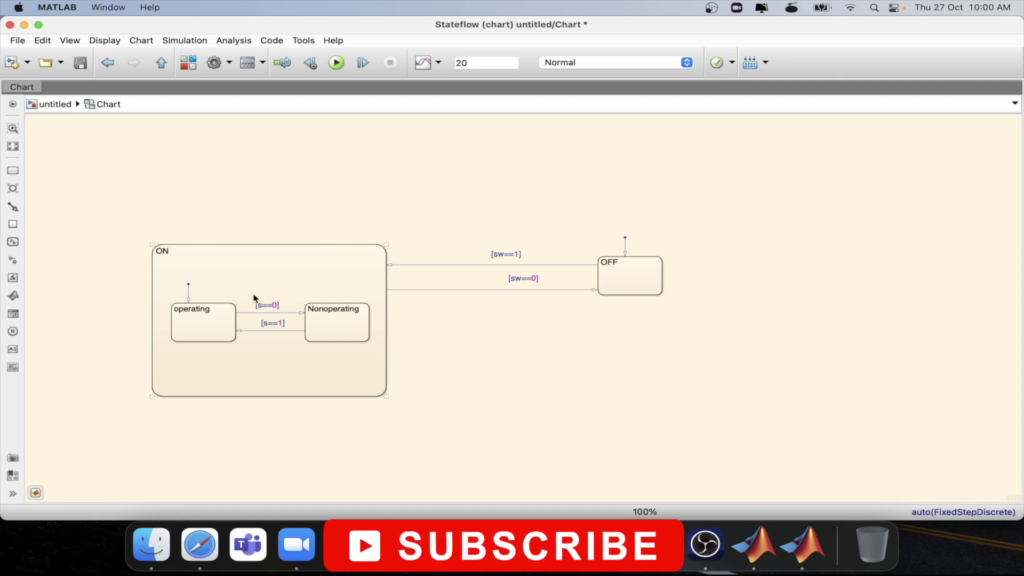
{"action": "left_click", "coordinate": [213, 326]}
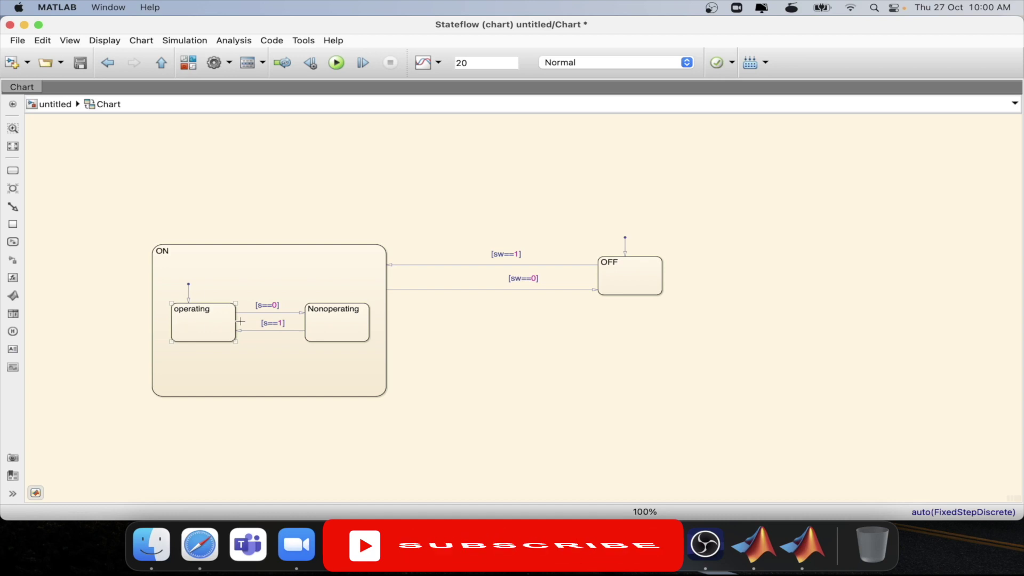
{"action": "left_click", "coordinate": [328, 323]}
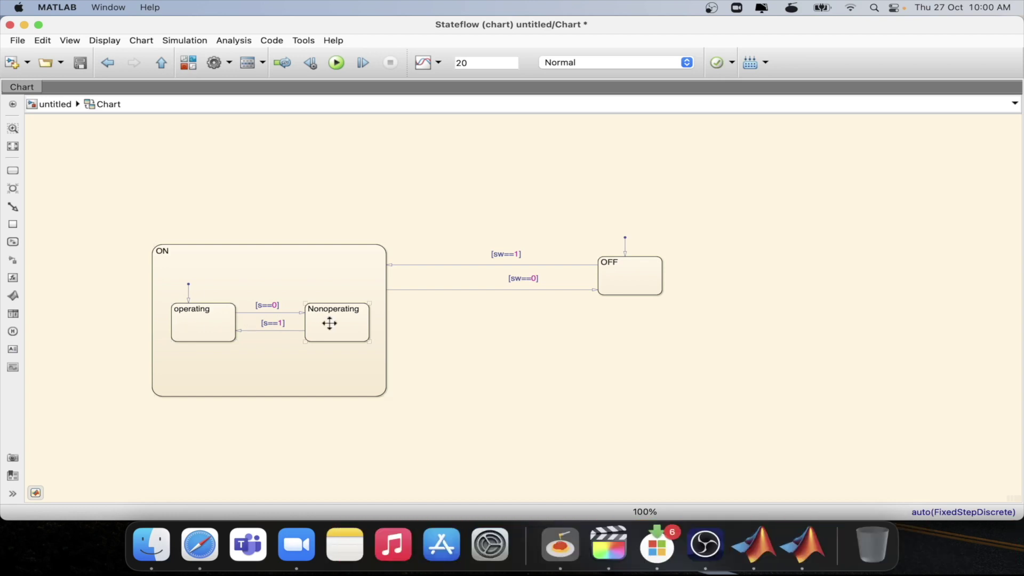
{"action": "left_click", "coordinate": [340, 363]}
{"action": "left_click", "coordinate": [226, 260]}
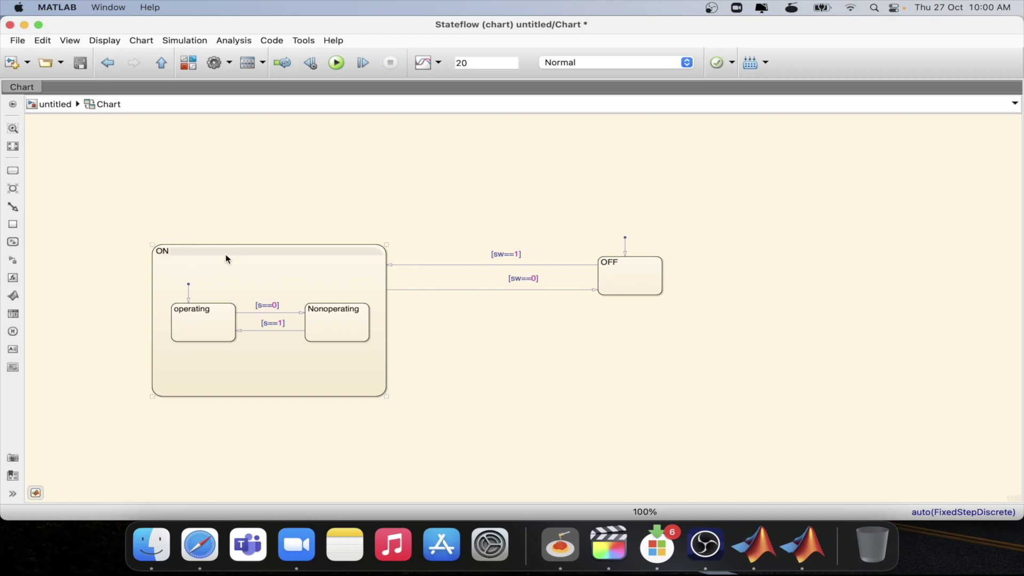
Show ON's context menu with its Group & Subchart options.
{"action": "right_click", "coordinate": [266, 277]}
{"action": "mouse_move", "coordinate": [367, 160]}
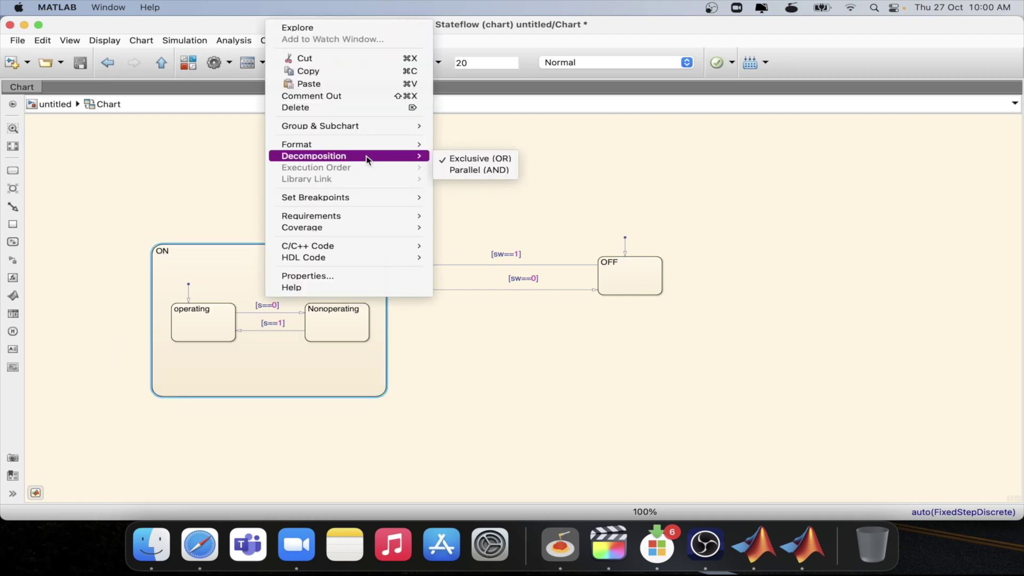
{"action": "mouse_move", "coordinate": [381, 128]}
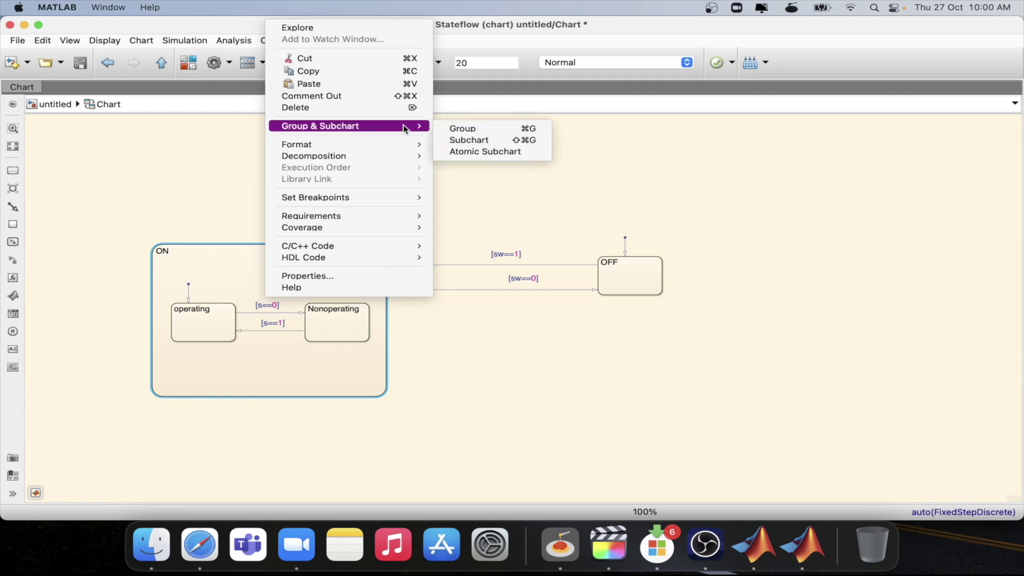
Make ON a subchart, shrink it level with OFF, fit the view, and open it.
{"action": "left_click", "coordinate": [451, 140]}
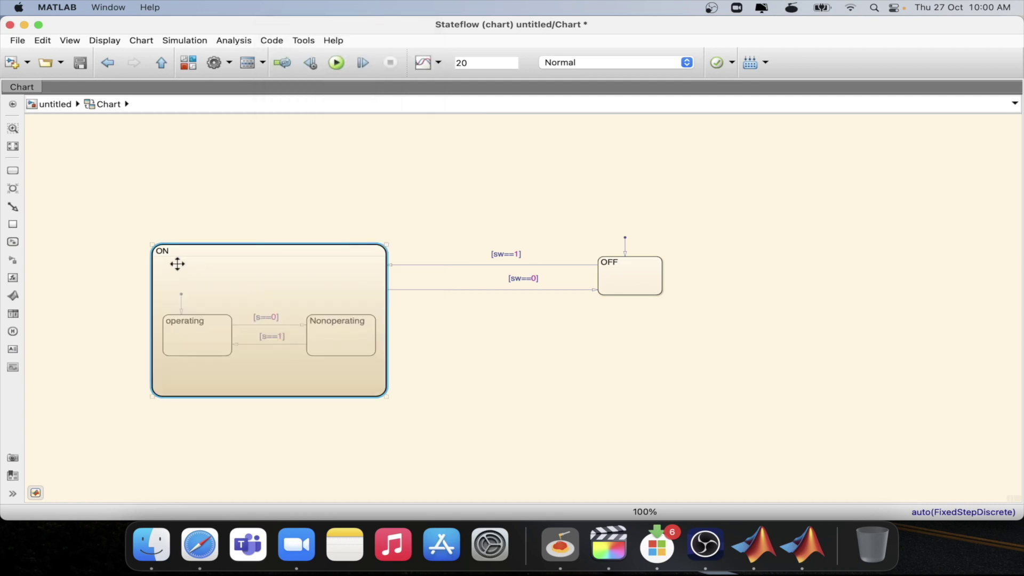
{"action": "left_click_drag", "start_coordinate": [149, 249], "coordinate": [276, 321]}
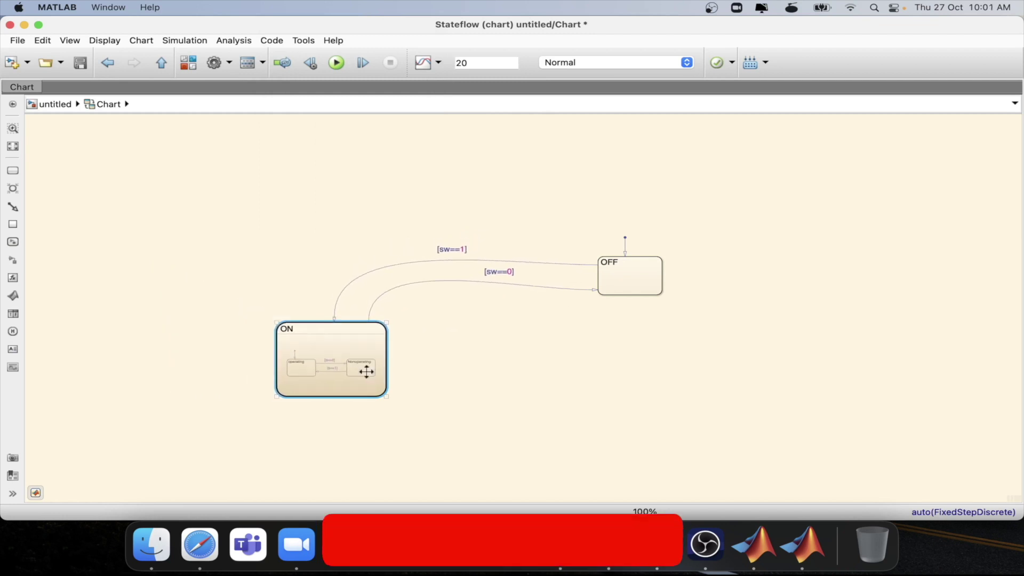
{"action": "left_click_drag", "start_coordinate": [343, 352], "coordinate": [419, 270]}
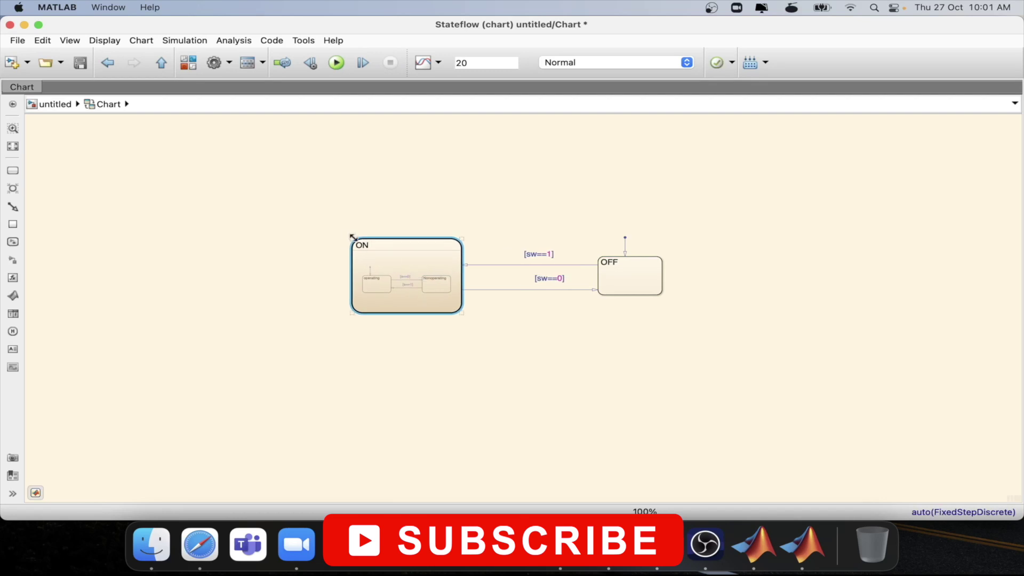
{"action": "left_click_drag", "start_coordinate": [353, 239], "coordinate": [409, 277]}
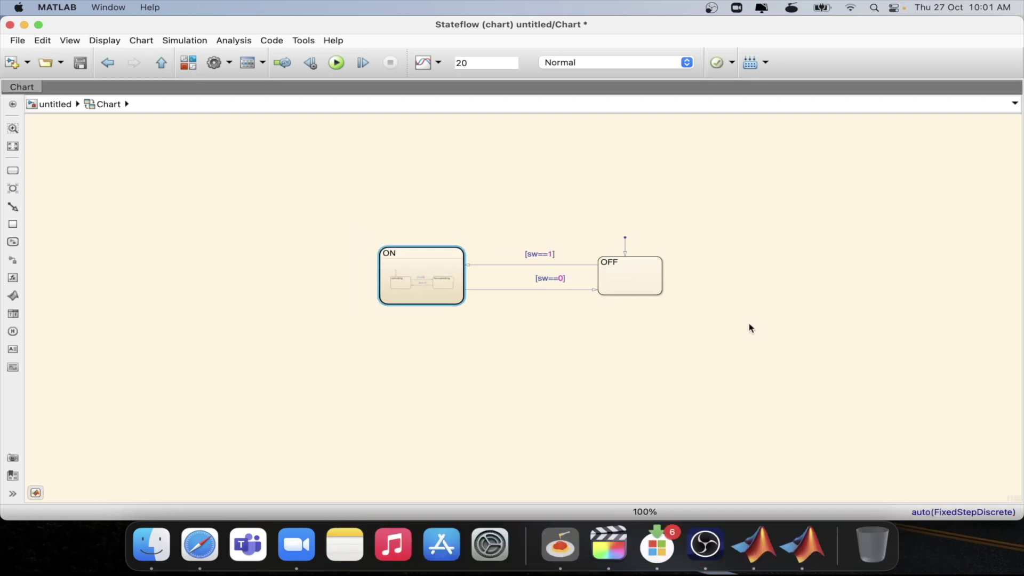
{"action": "key", "text": "space"}
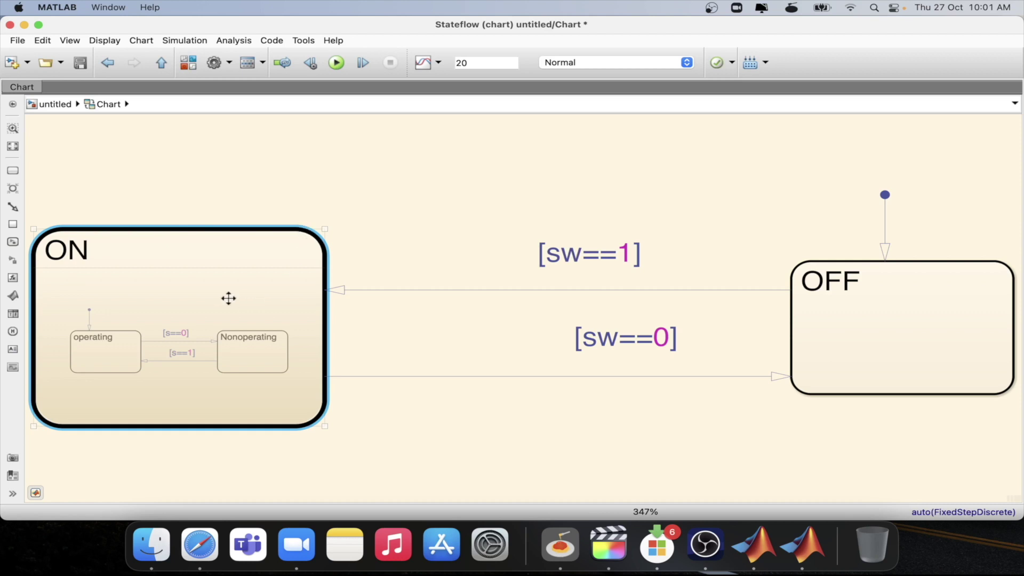
{"action": "double_click", "coordinate": [228, 298]}
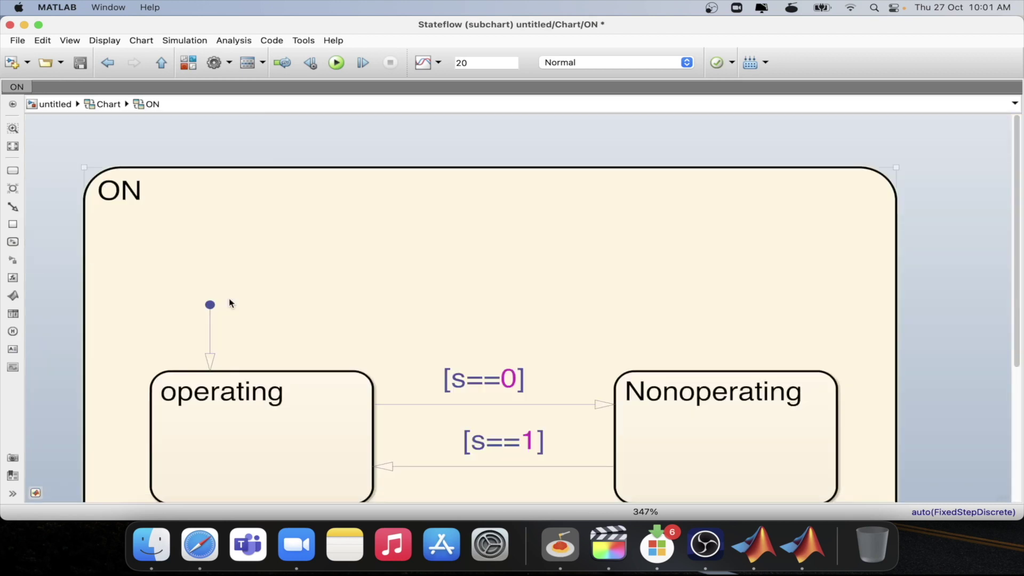
Fit the ON subchart in view, then return to the top-level chart.
{"action": "key", "text": "space"}
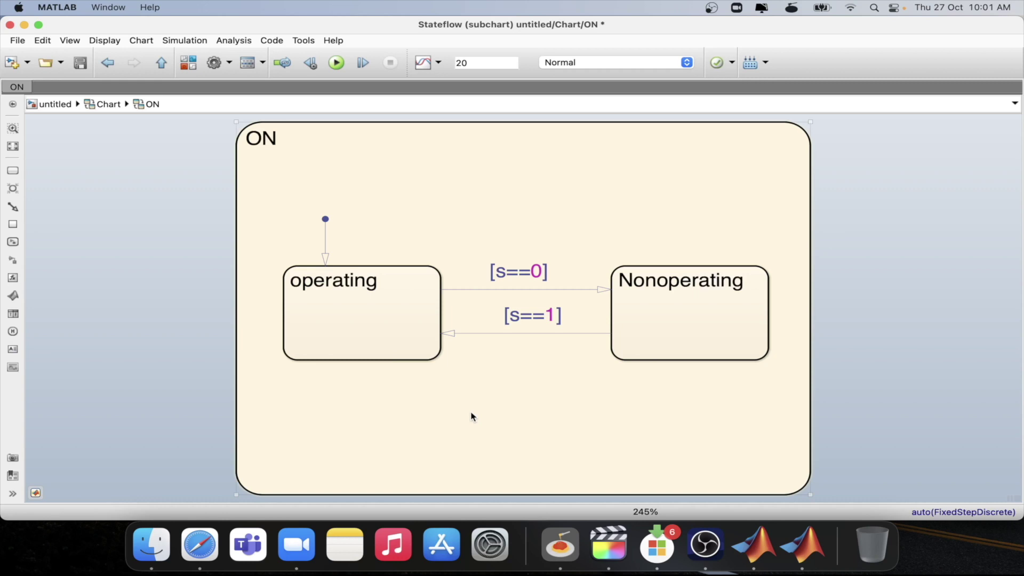
{"action": "key", "text": "Escape"}
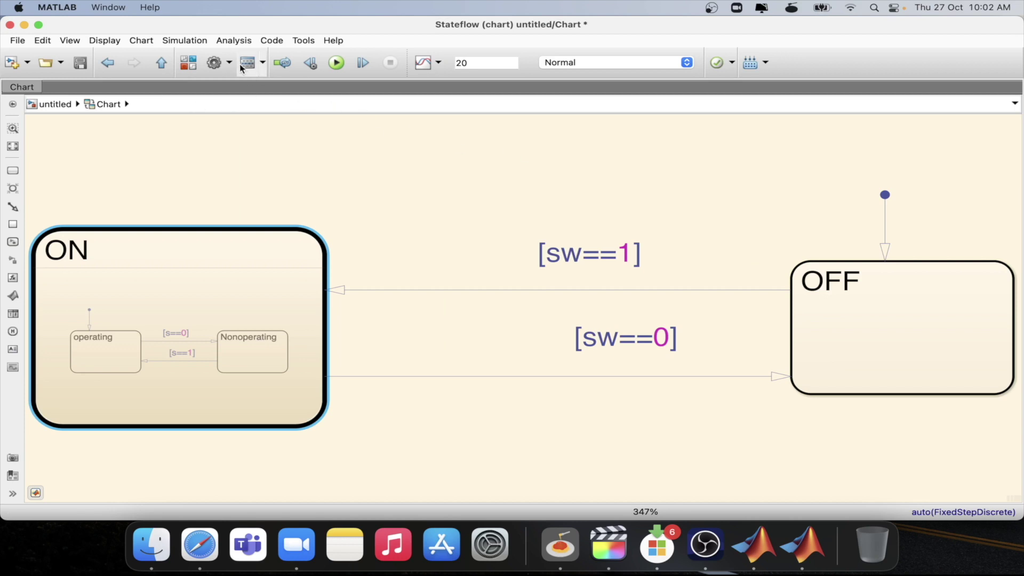
Run the model and use the Symbol Wizard to create sw and s as chart inputs.
{"action": "left_click", "coordinate": [341, 66]}
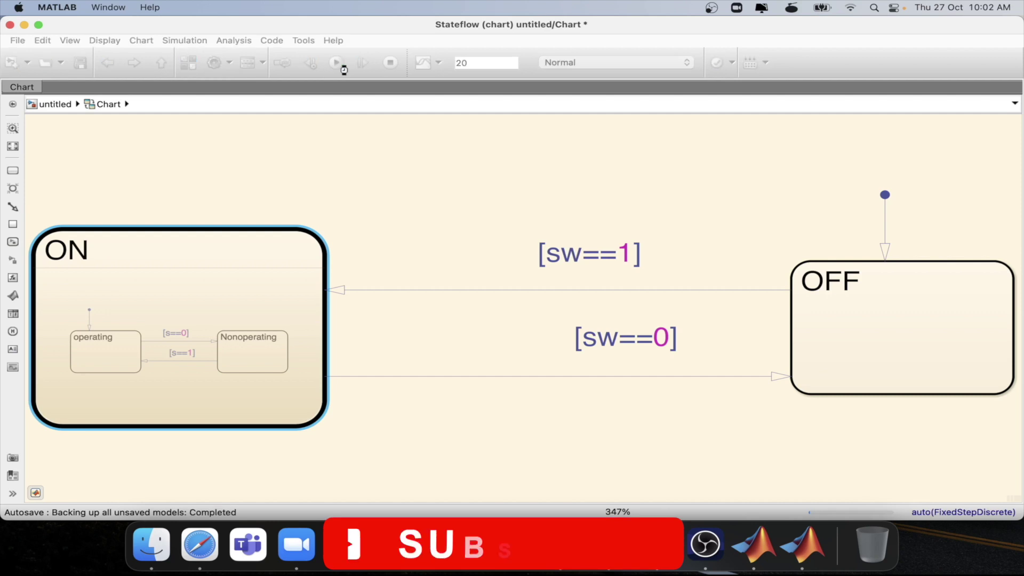
{"action": "left_click", "coordinate": [407, 102]}
{"action": "right_click", "coordinate": [801, 544]}
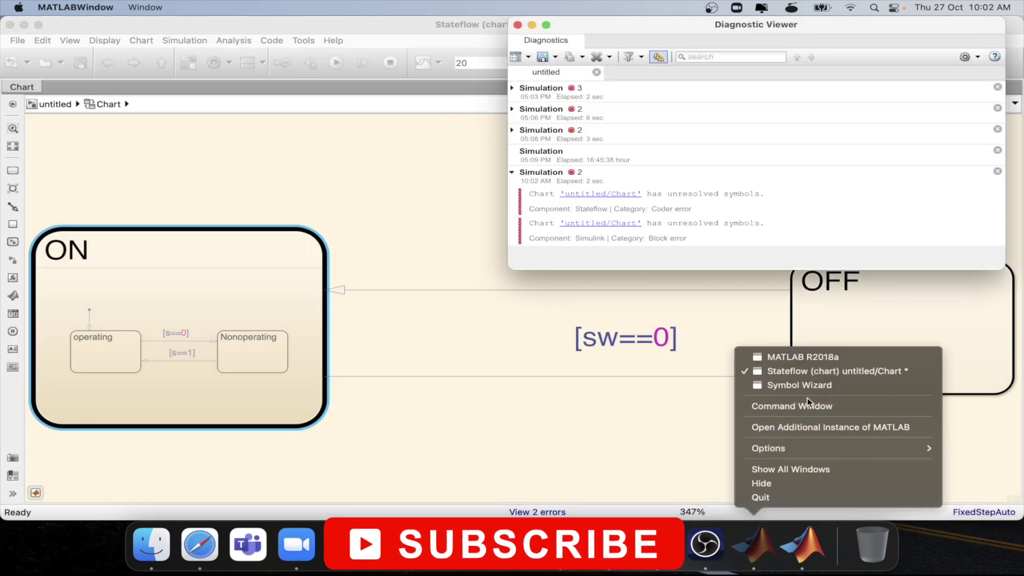
{"action": "left_click", "coordinate": [811, 388]}
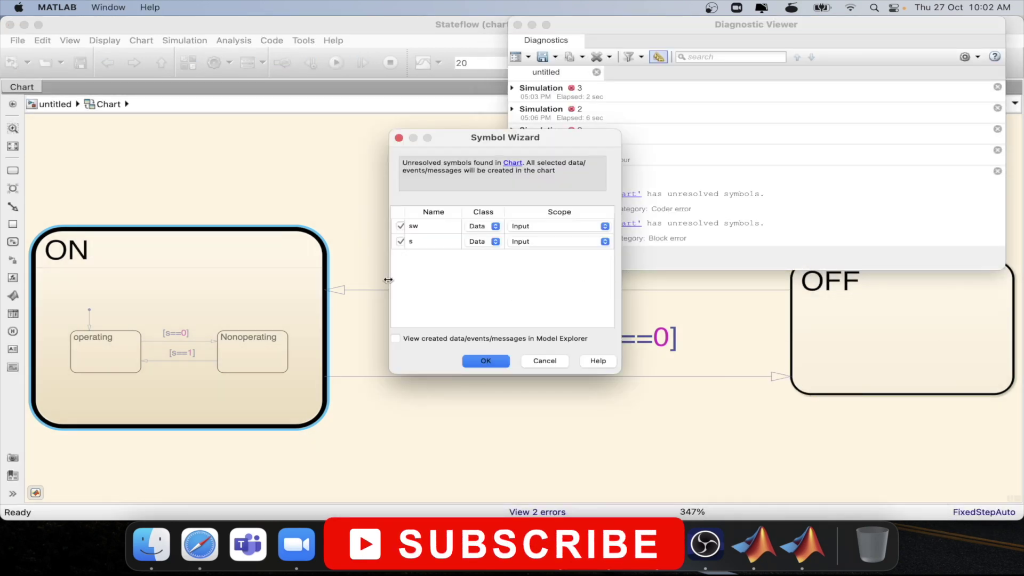
{"action": "left_click", "coordinate": [485, 361]}
Return to the model with value-1 Constant blocks feeding sw and s, and reopen the chart.
{"action": "left_click", "coordinate": [161, 64]}
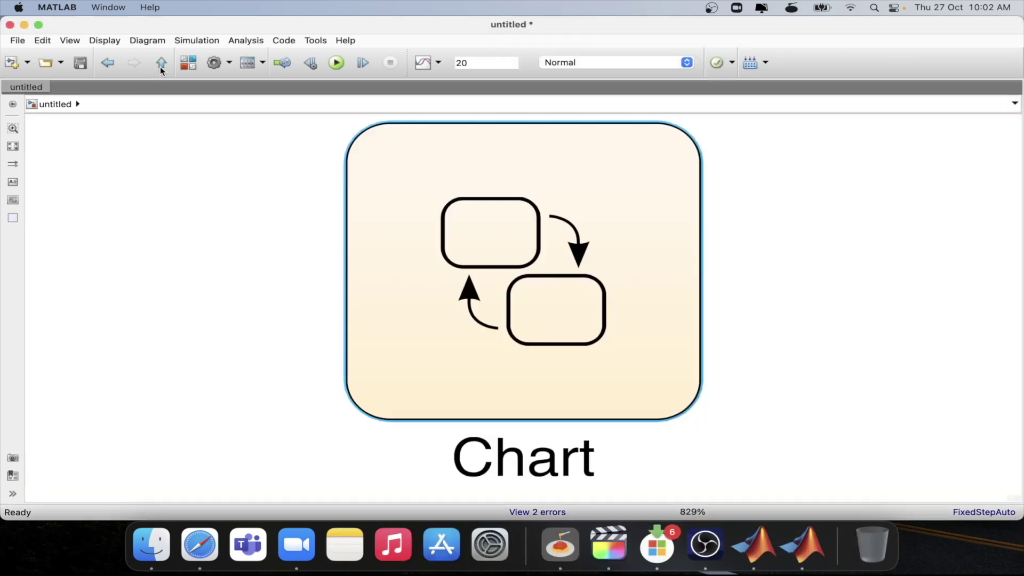
{"action": "left_click", "coordinate": [161, 238]}
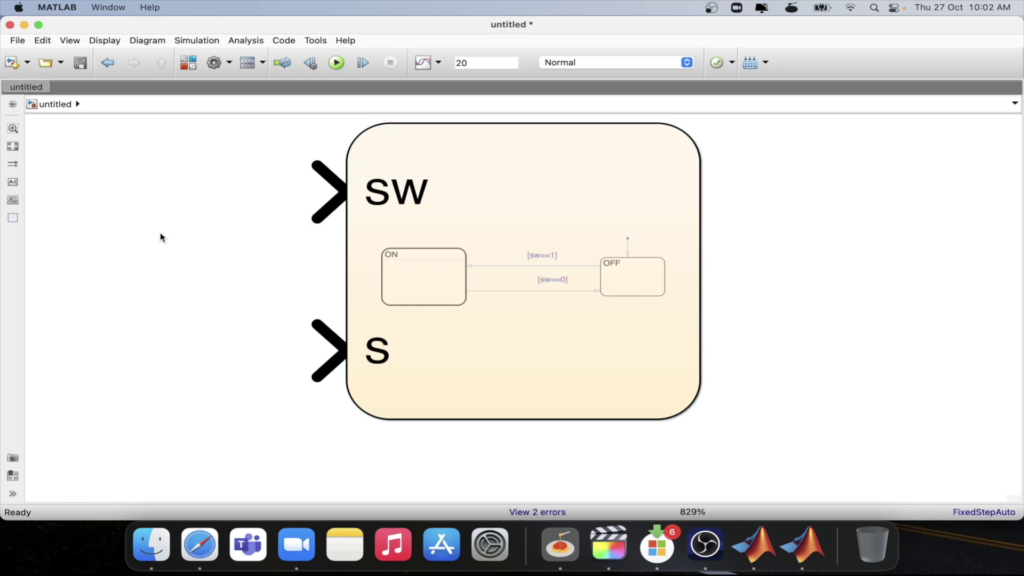
{"action": "scroll", "coordinate": [471, 213], "scroll_direction": "down", "scroll_amount": 5}
{"action": "left_click", "coordinate": [500, 264]}
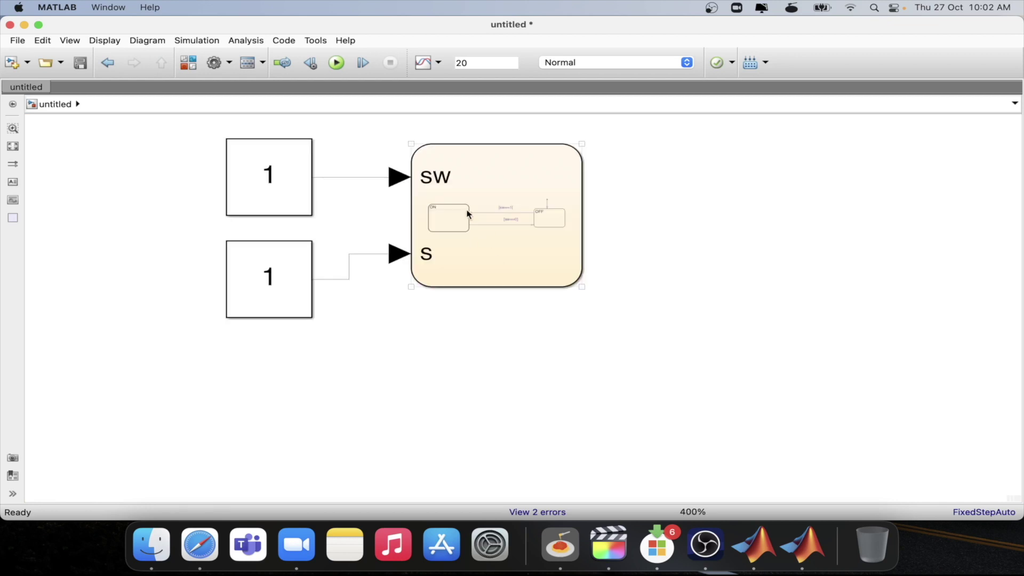
{"action": "left_click", "coordinate": [394, 123]}
{"action": "double_click", "coordinate": [415, 254]}
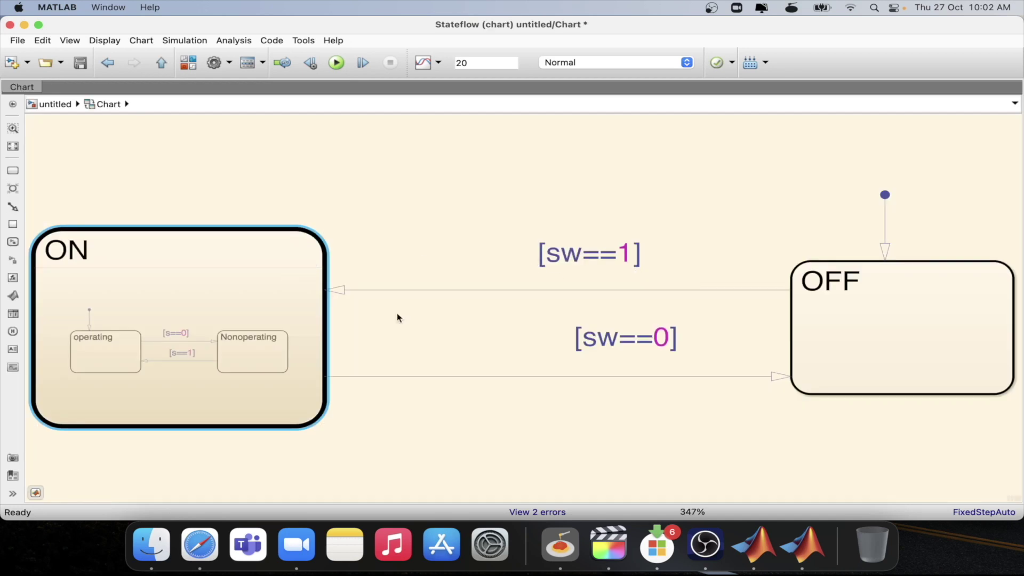
{"action": "left_click", "coordinate": [225, 304]}
Reopen the chart and the ON subchart, then return to the parent chart.
{"action": "left_click", "coordinate": [162, 63]}
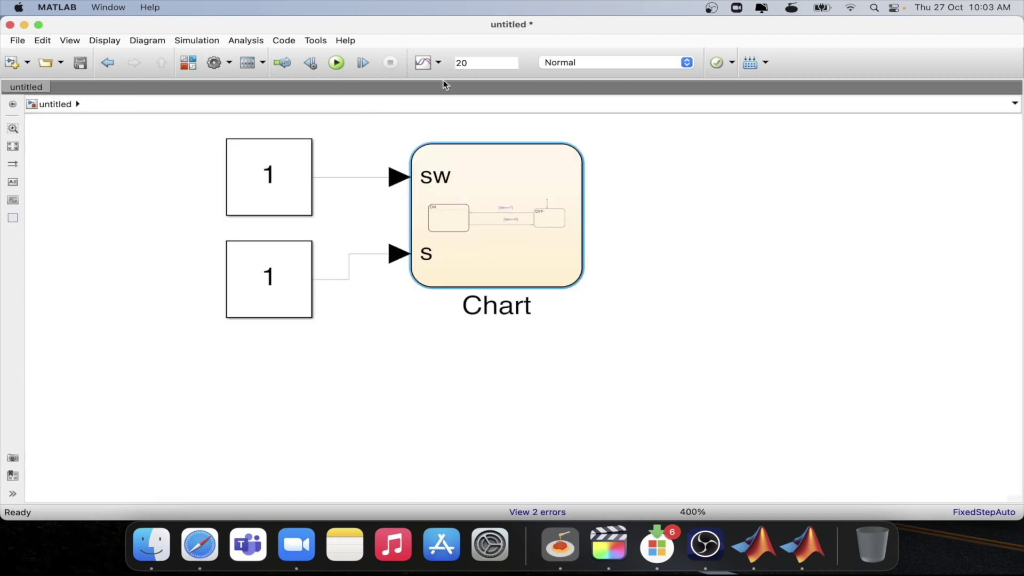
{"action": "double_click", "coordinate": [494, 219]}
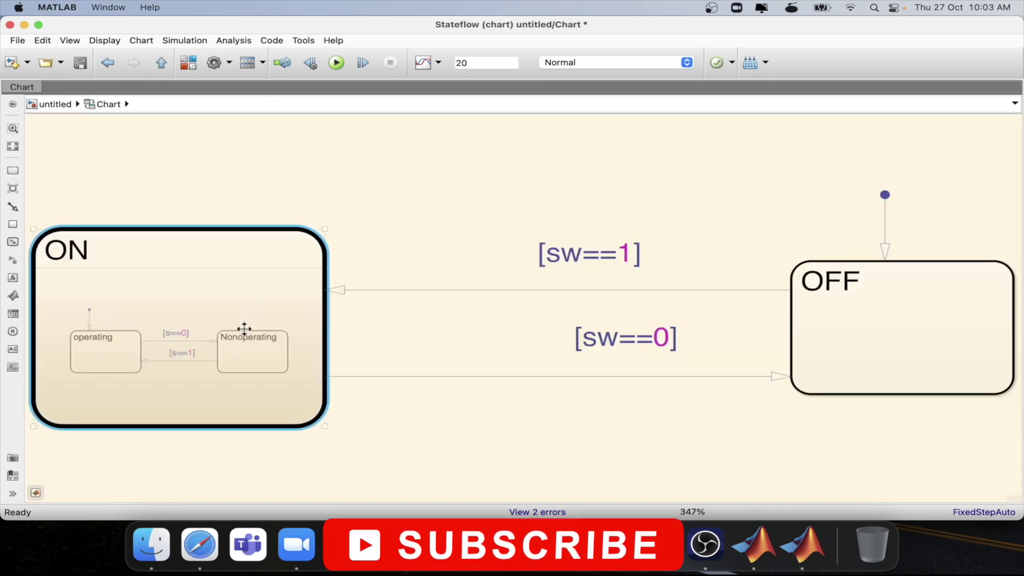
{"action": "double_click", "coordinate": [258, 297]}
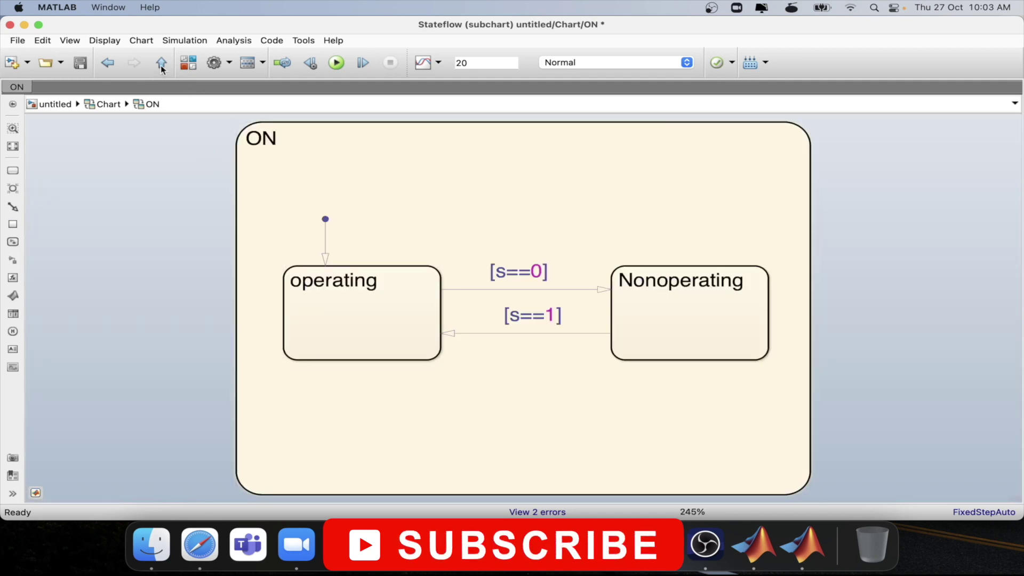
{"action": "left_click", "coordinate": [161, 63]}
Step the simulation to T=0.400, view active operating inside ON, then open Constant1's parameters.
{"action": "left_click", "coordinate": [363, 64]}
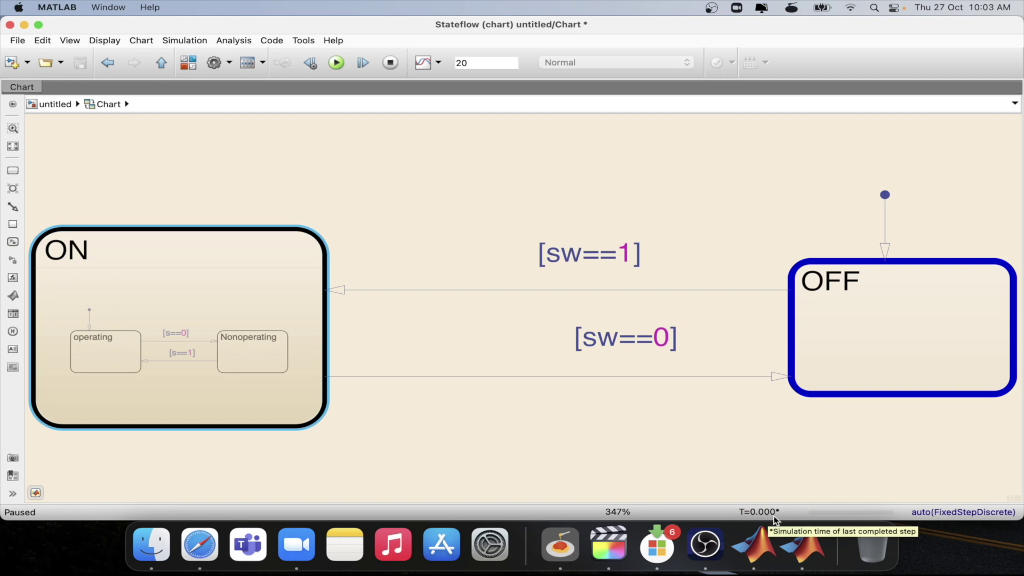
{"action": "left_click", "coordinate": [362, 63]}
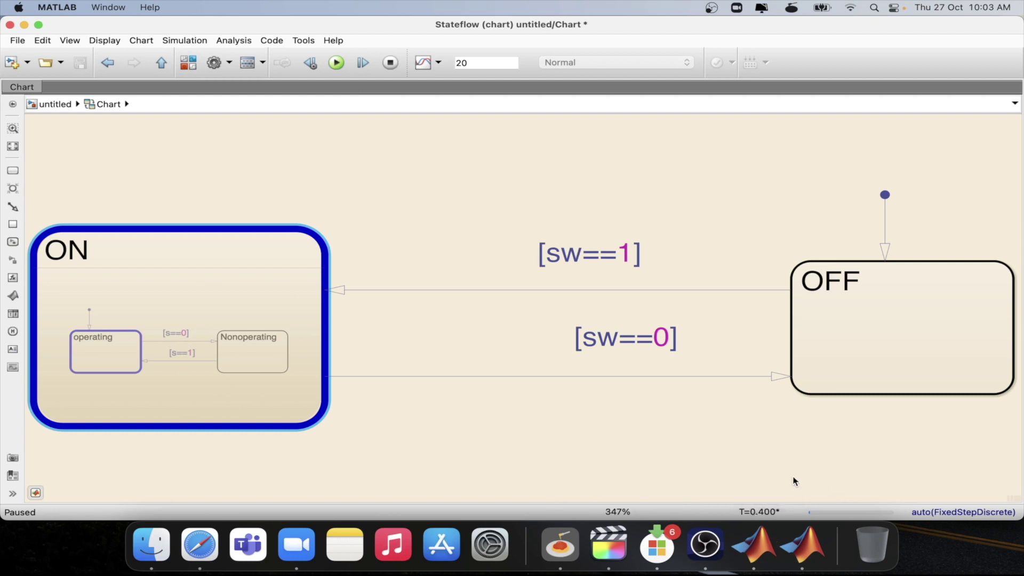
{"action": "double_click", "coordinate": [203, 312]}
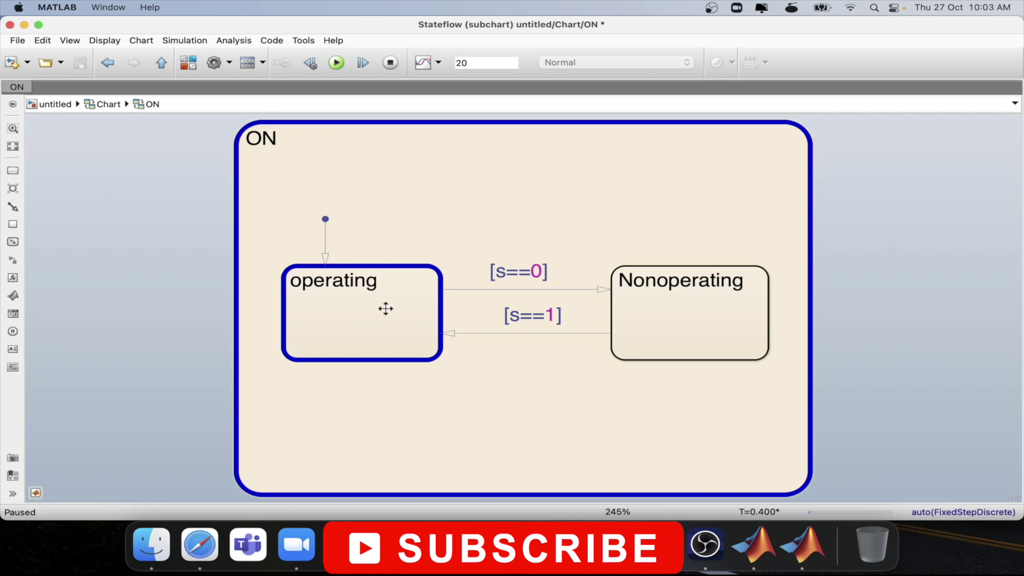
{"action": "left_click", "coordinate": [161, 63]}
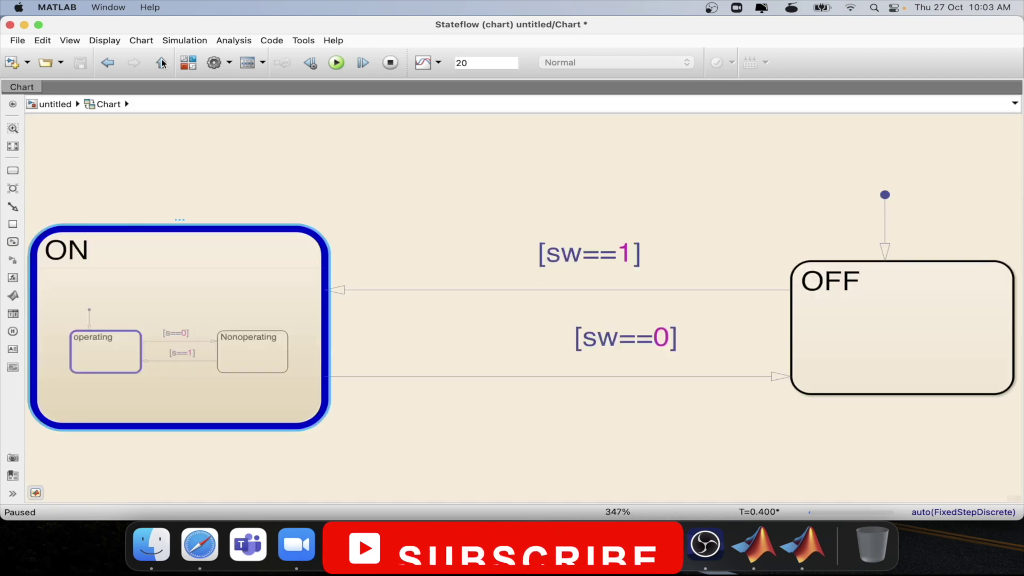
{"action": "left_click", "coordinate": [161, 63]}
{"action": "double_click", "coordinate": [270, 267]}
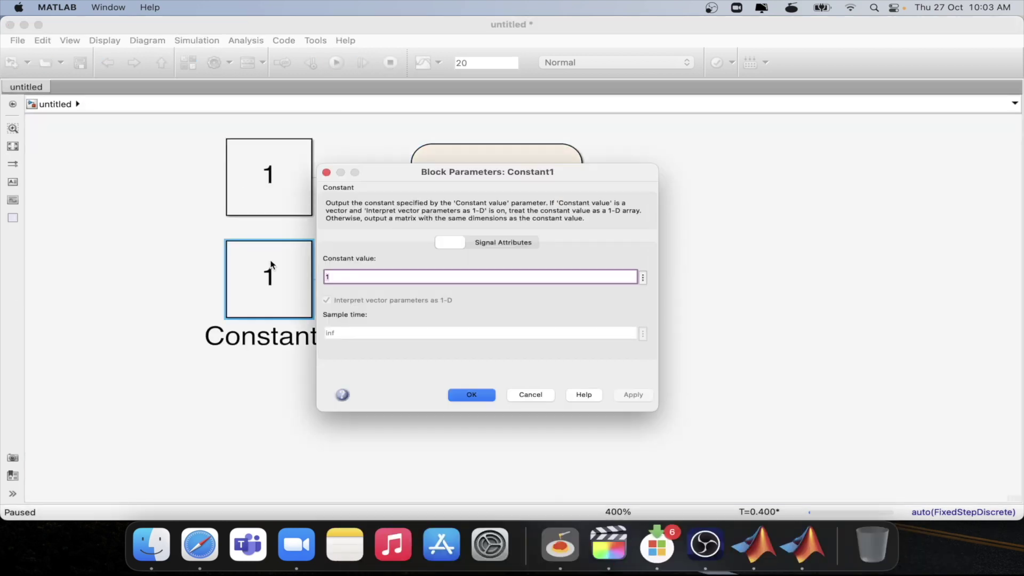
Set Constant1 to 0 and step to T=0.800 so ON switches to Nonoperating.
{"action": "type", "text": "0"}
{"action": "key", "text": "Return"}
{"action": "double_click", "coordinate": [513, 182]}
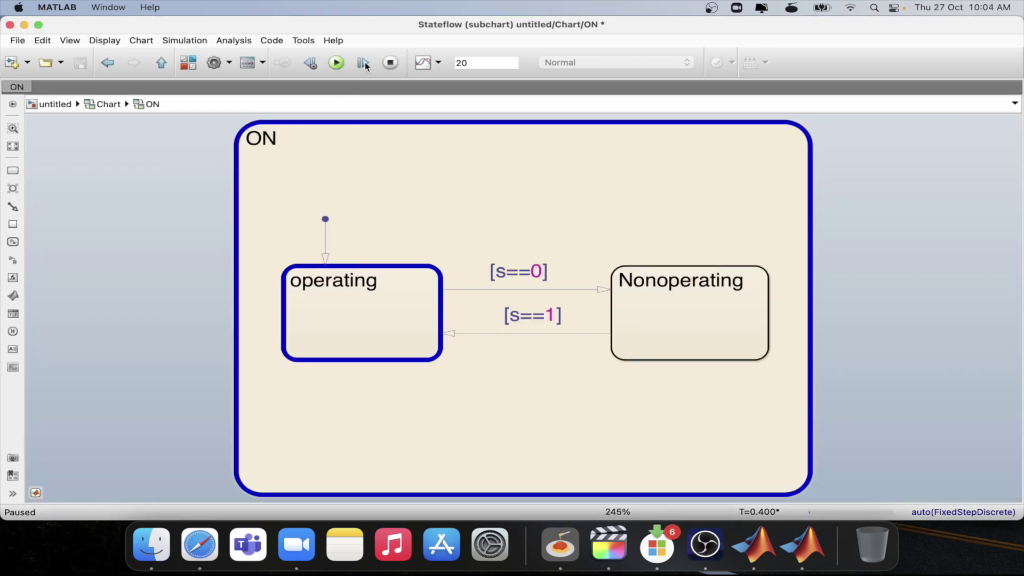
{"action": "left_click", "coordinate": [364, 62]}
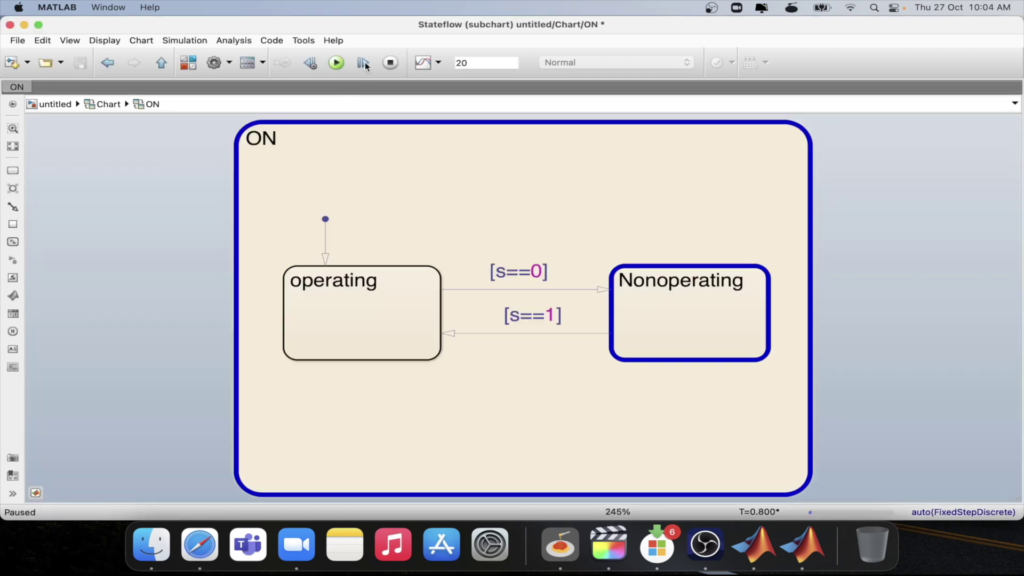
{"action": "left_click", "coordinate": [161, 63]}
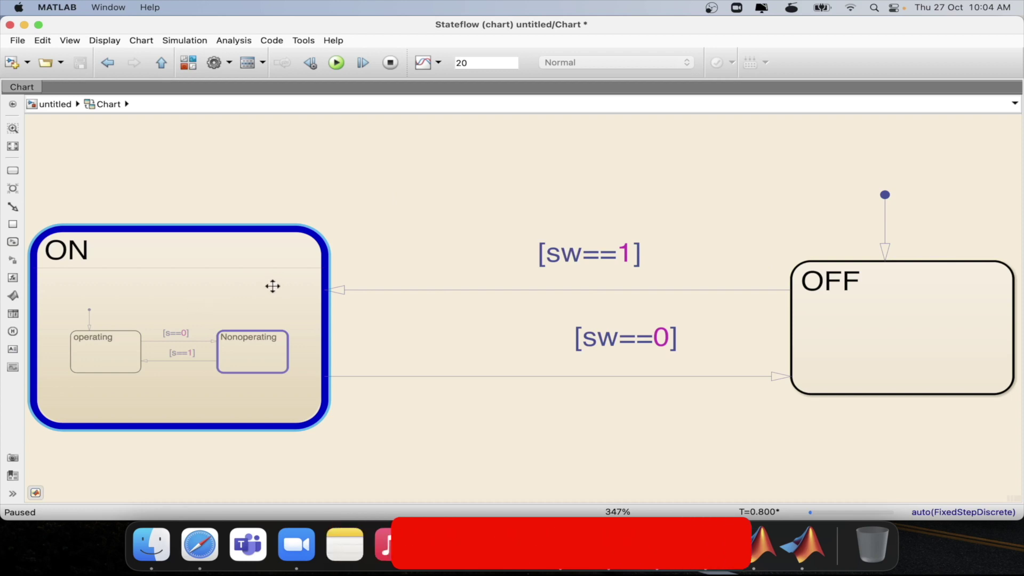